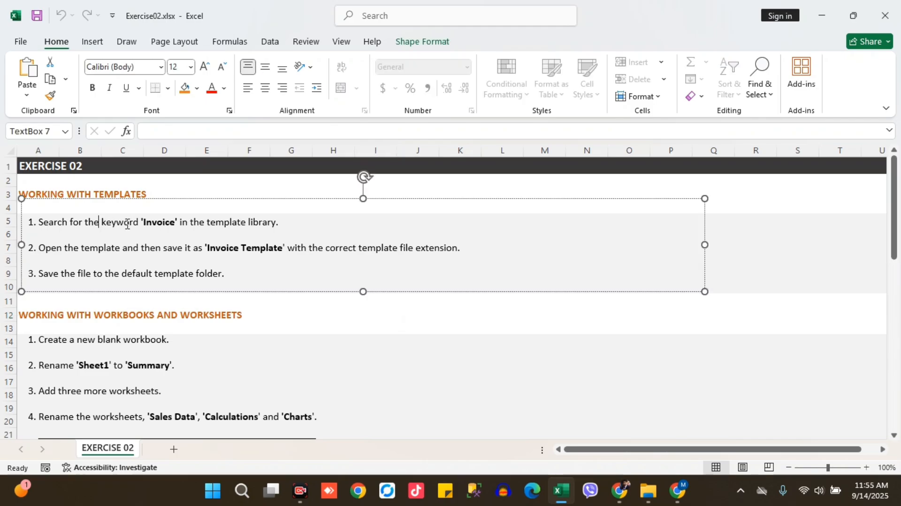
Read through the Exercise 02 instructions, from working with templates down to saving the workbook
shift+click(174, 222)
click(164, 191)
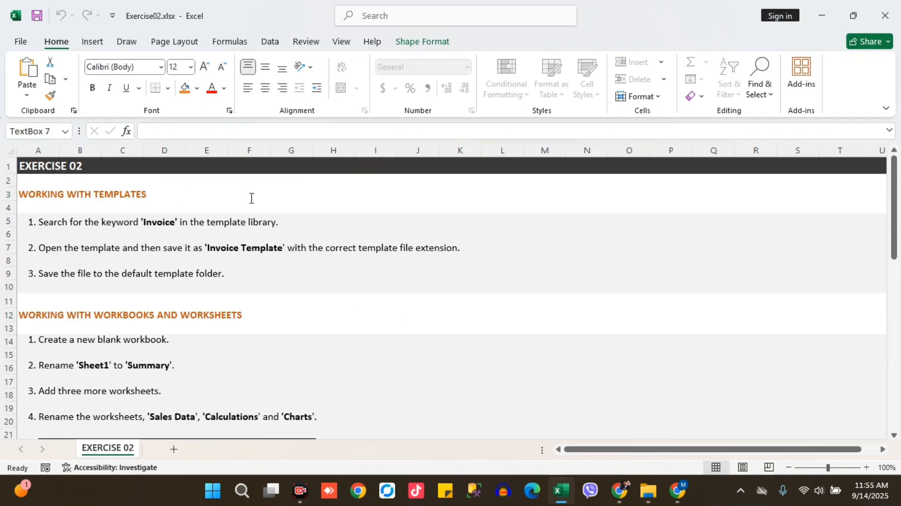
click(331, 194)
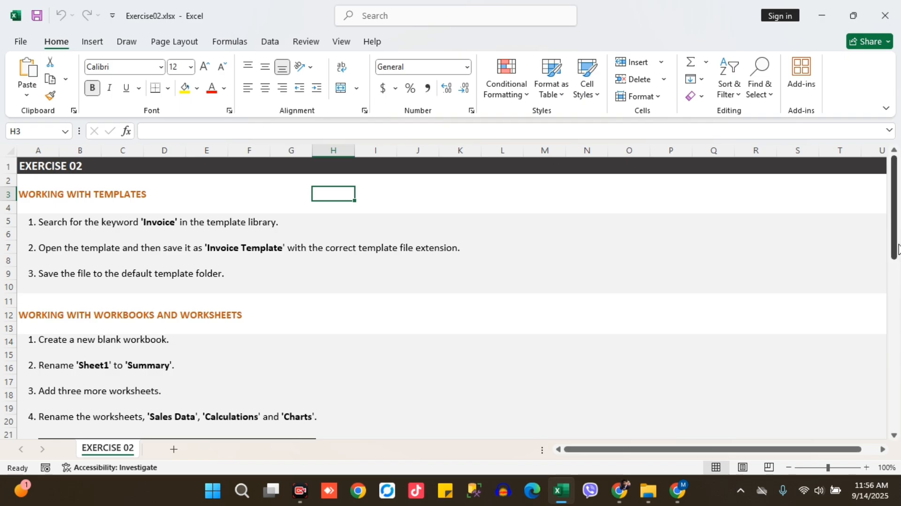
drag(895, 249, 897, 328)
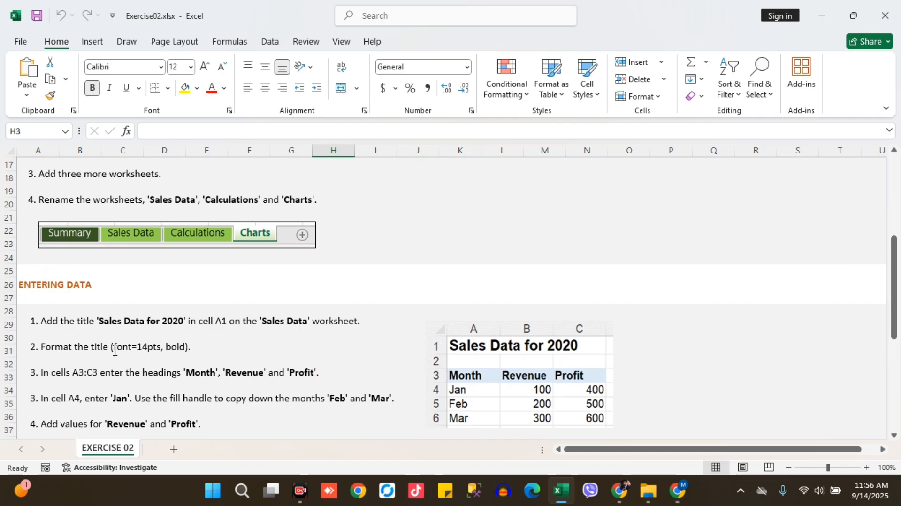
drag(897, 298, 898, 345)
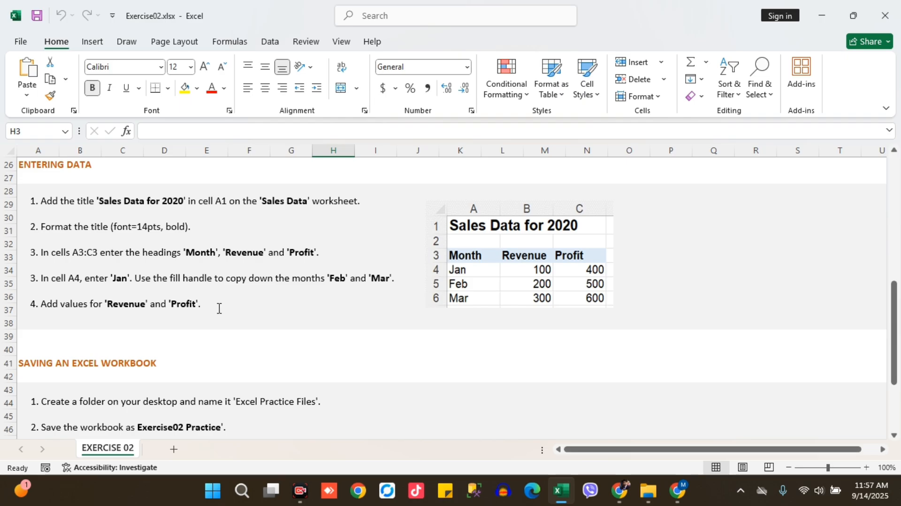
drag(895, 328, 895, 385)
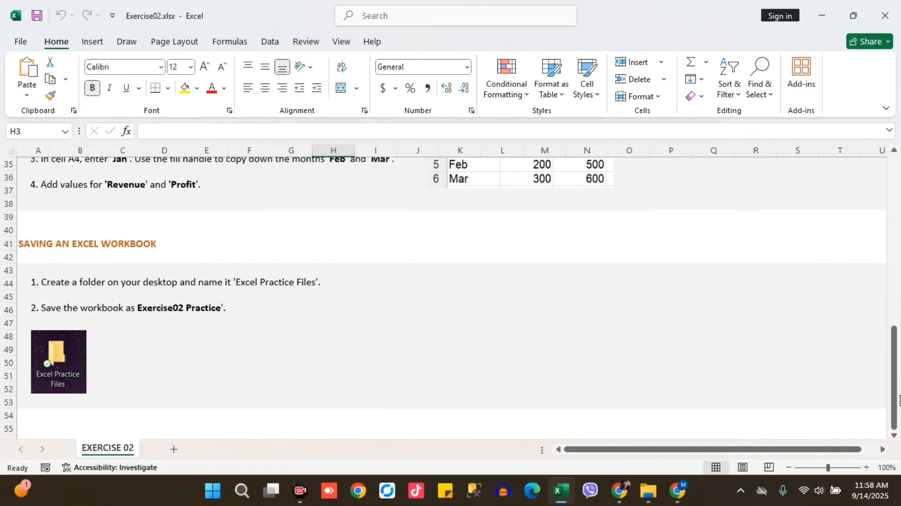
Search the online template library for "invoice" to start a new workbook
click(26, 45)
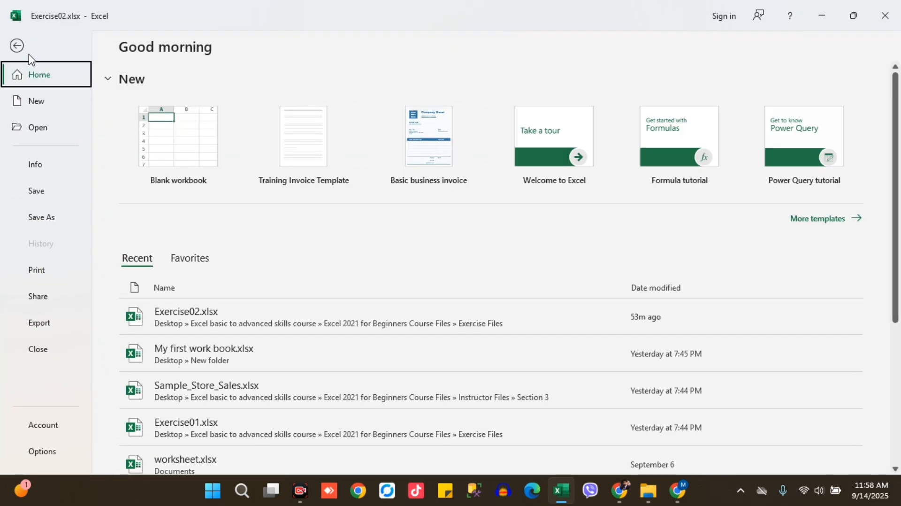
click(42, 103)
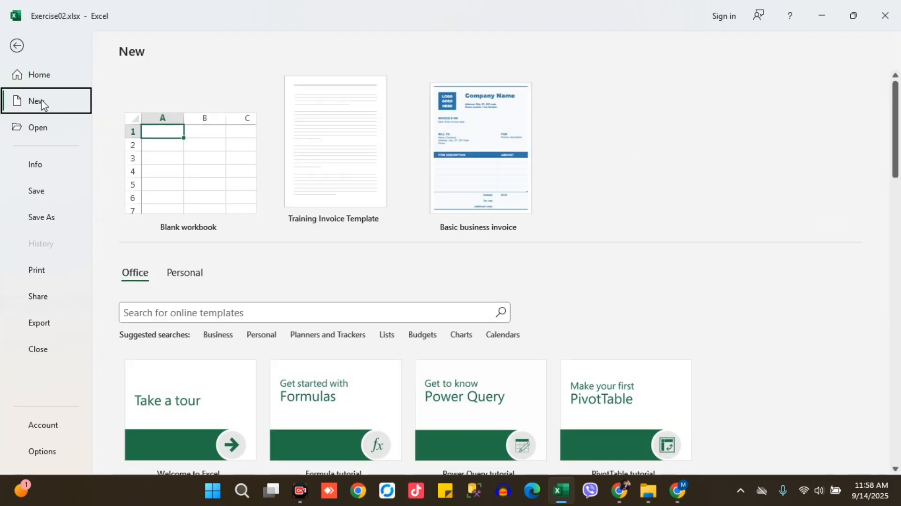
click(175, 313)
scroll(849, 171, down, 2)
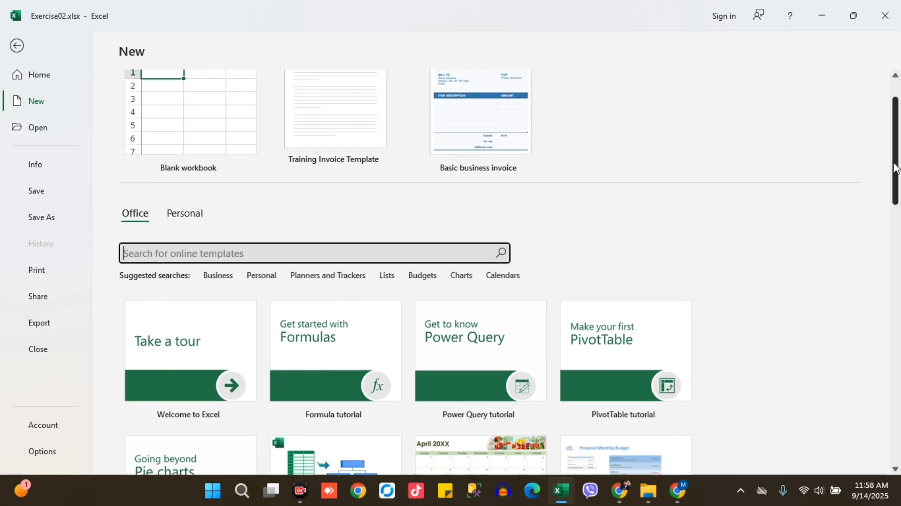
text(invoice)
key(Return)
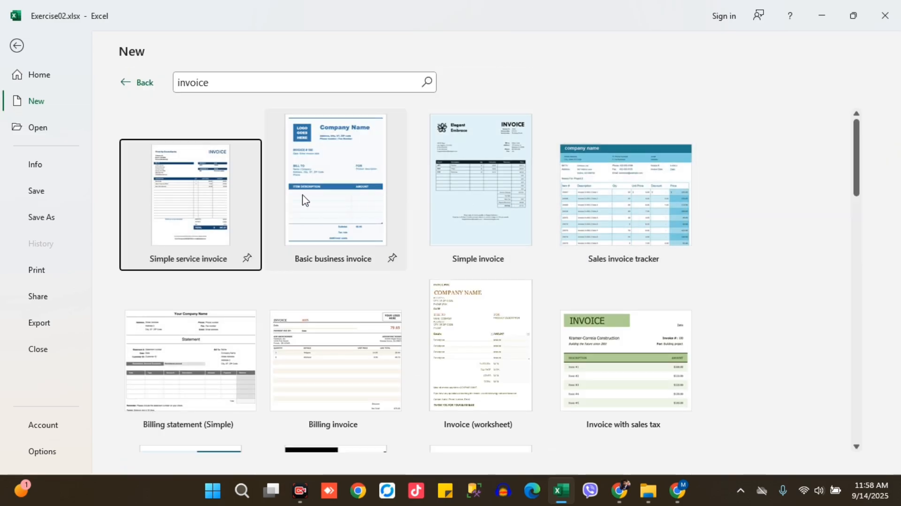
Create a new workbook from the Simple service invoice template in the search results
scroll(858, 199, down, 1)
mouse_move(855, 195)
mouse_down()
mouse_move(863, 224)
mouse_move(857, 185)
mouse_up()
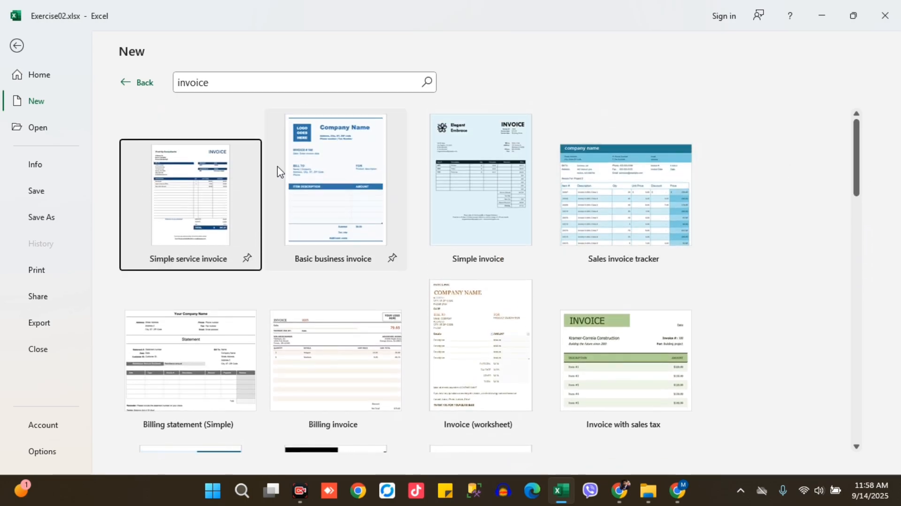
click(290, 182)
double_click(177, 192)
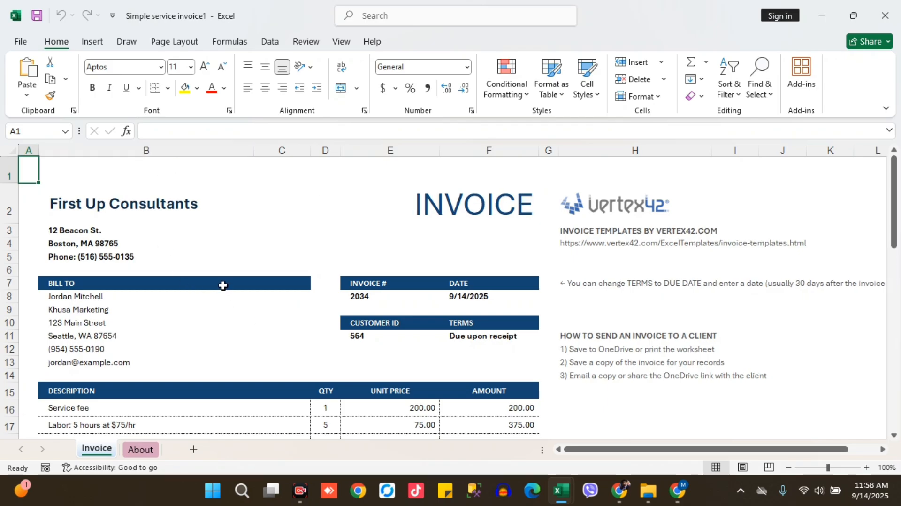
Begin saving the invoice workbook as a new file with the Excel Template (*.xltx) file type
click(21, 41)
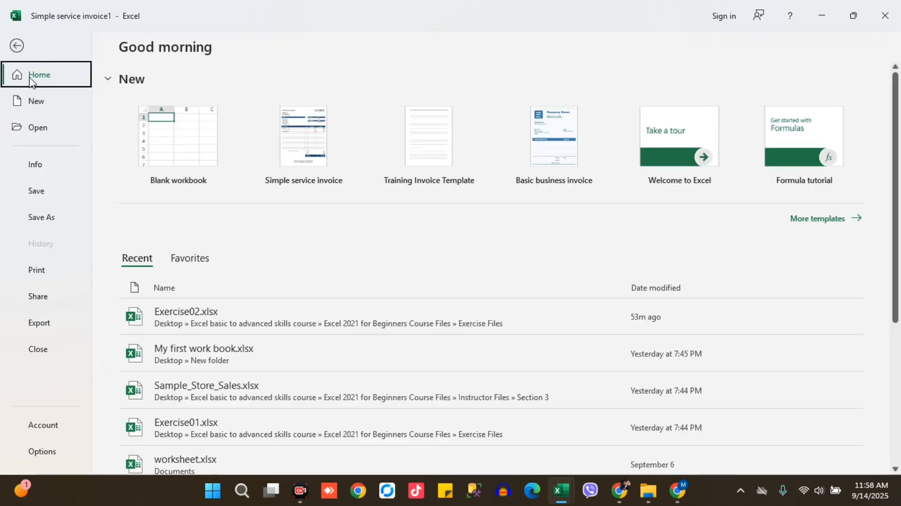
click(56, 221)
click(188, 320)
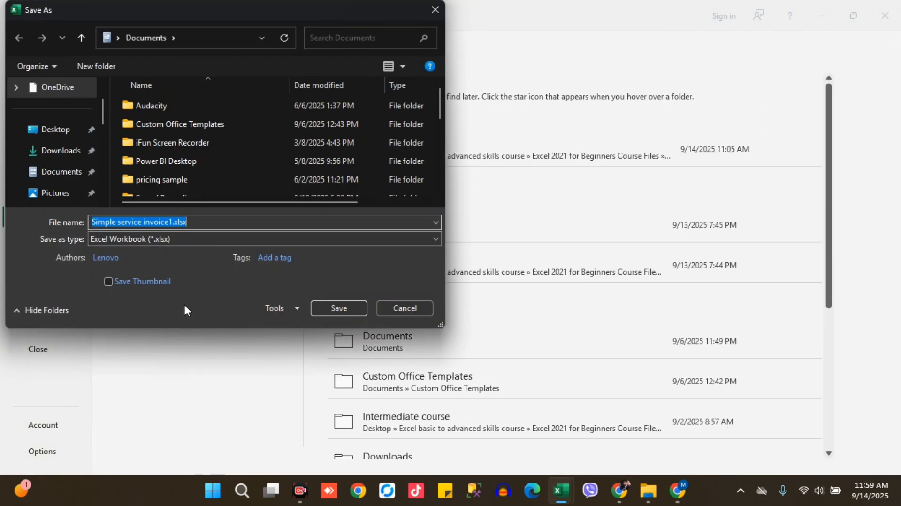
click(187, 239)
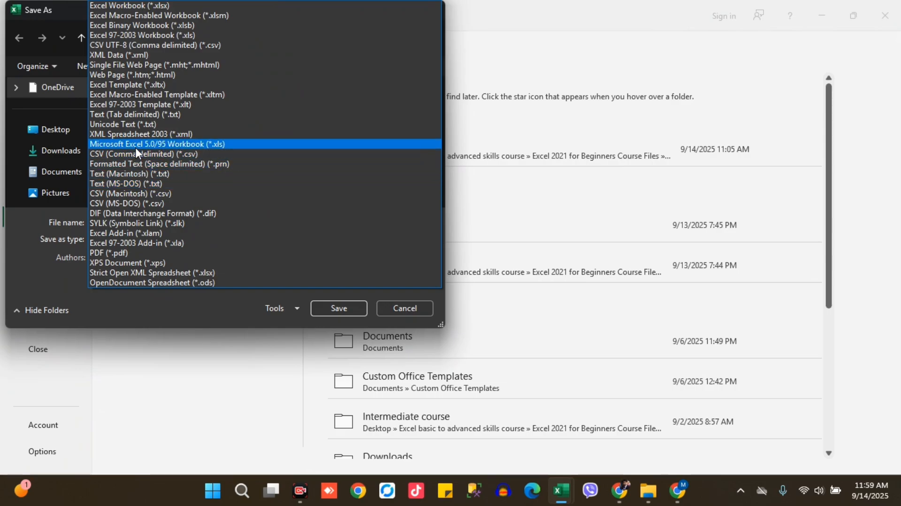
click(125, 85)
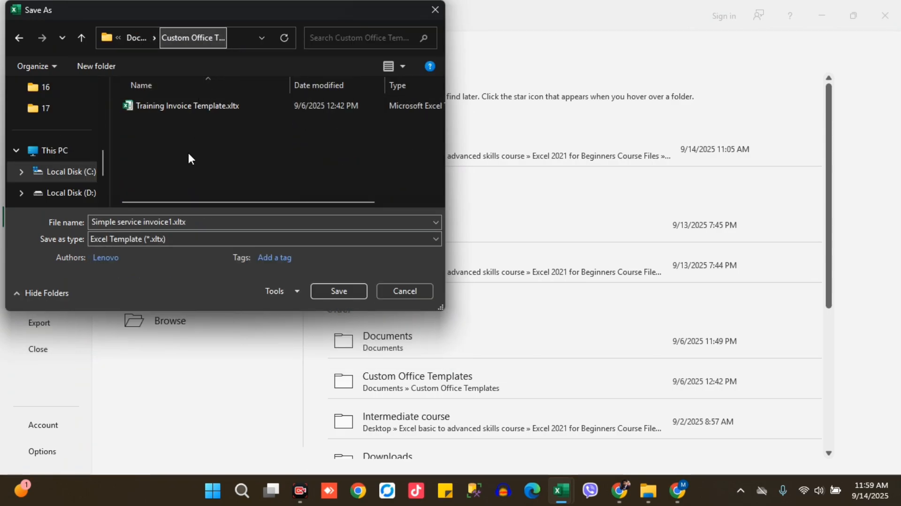
Name the file Invoice_template.xltx and save it in the Custom Office Templates folder
click(172, 221)
click(172, 220)
key(ctrl+shift+Left)
key(ctrl+shift+Left)
key(ctrl+shift+Left)
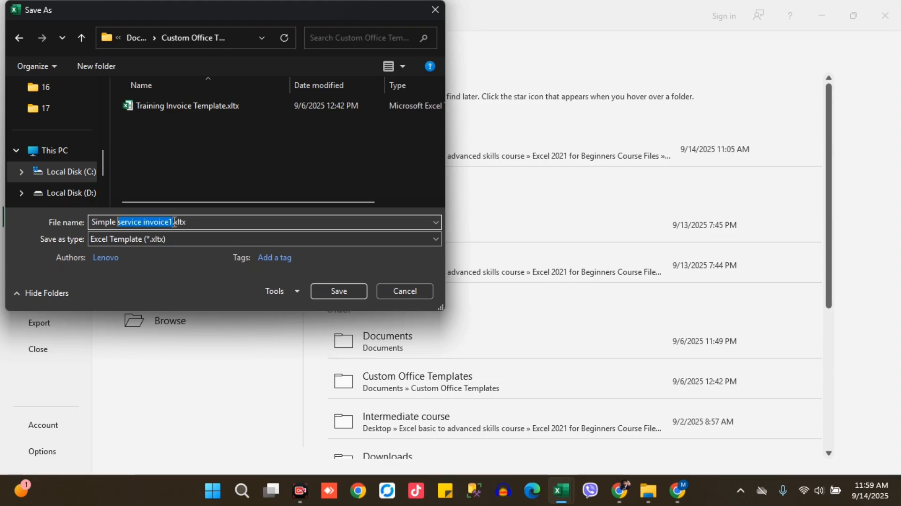
text(Invoice_template)
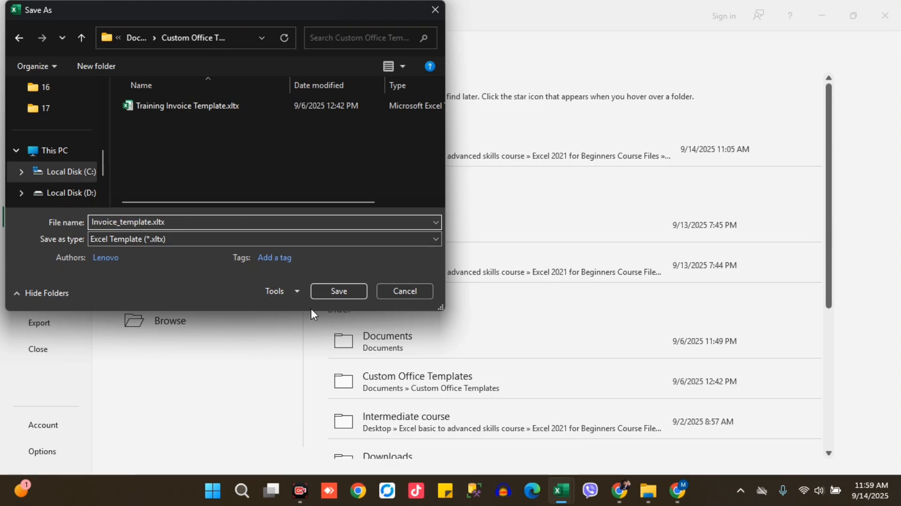
click(328, 291)
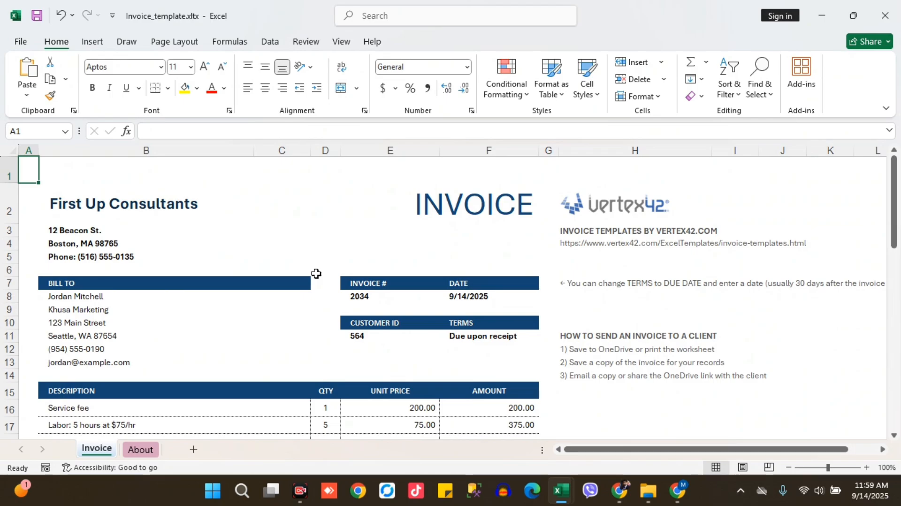
Create a new blank workbook and rename Sheet1 as Summary
key(ctrl+n)
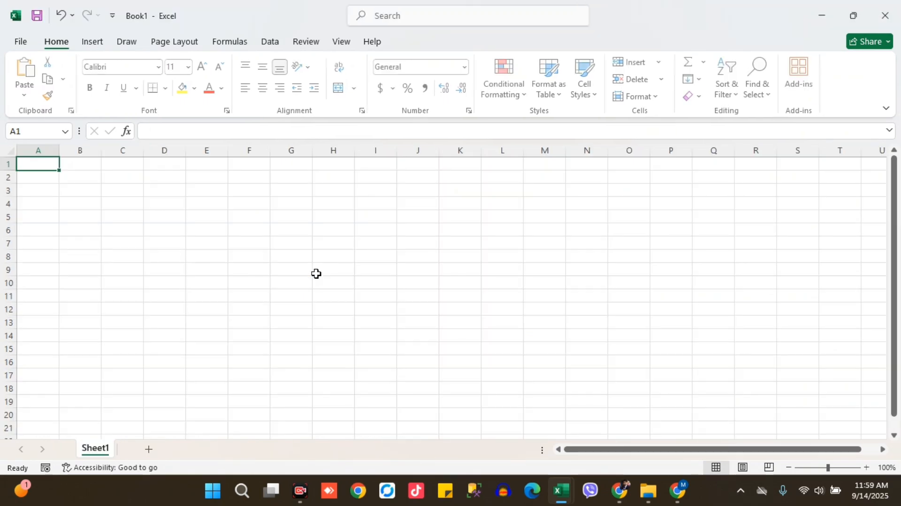
double_click(98, 451)
text(Summary)
key(Return)
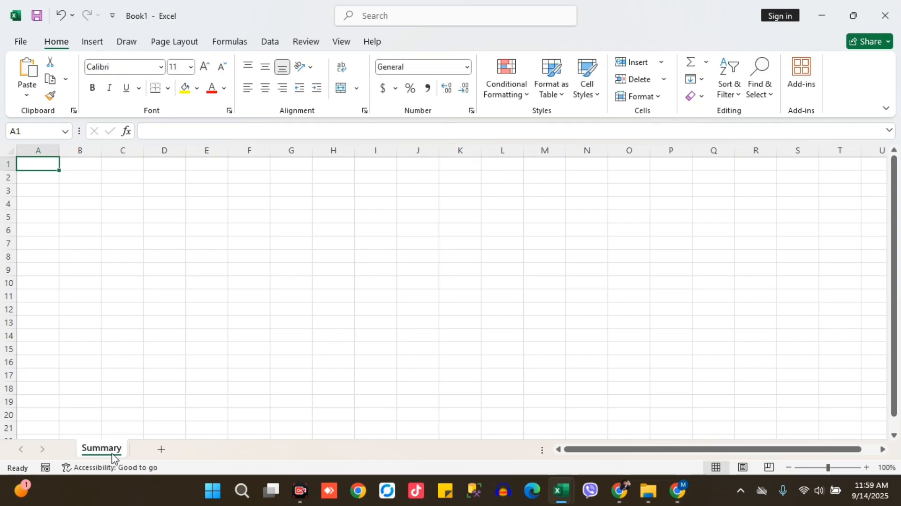
Add three more worksheets after the Summary sheet
click(160, 451)
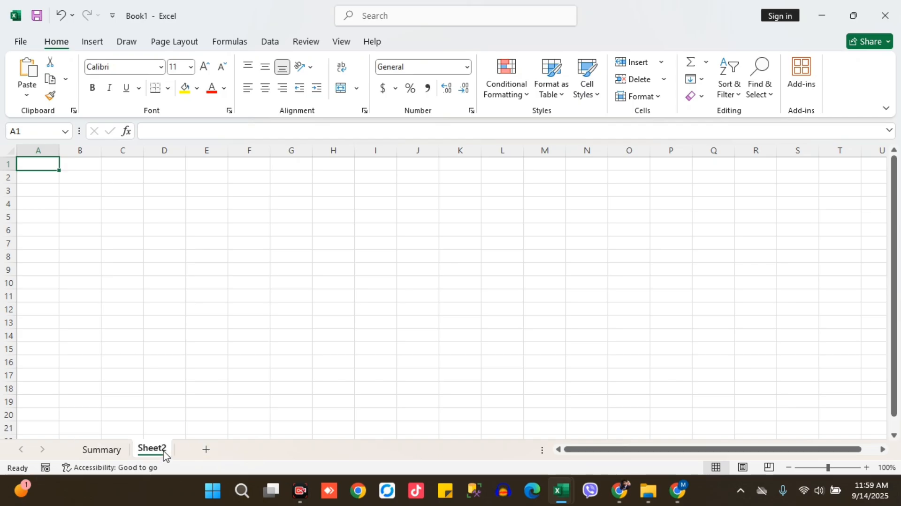
click(205, 449)
click(252, 450)
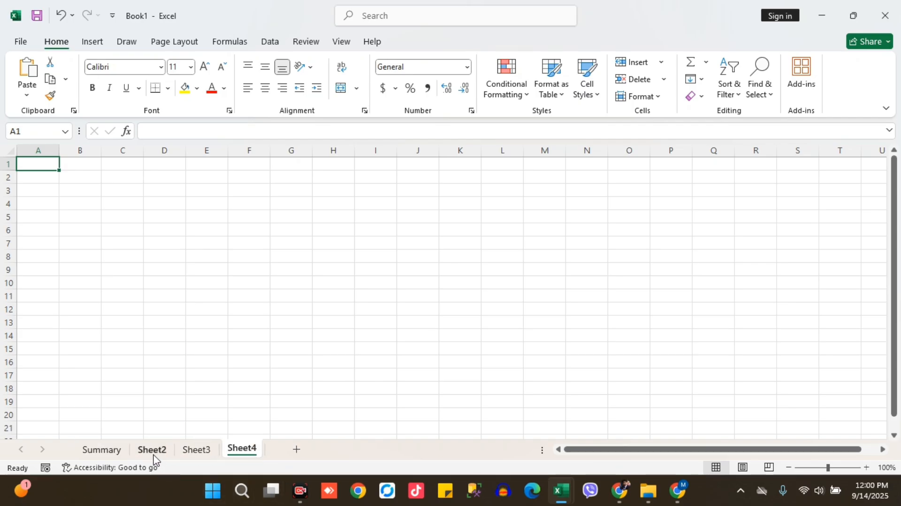
Rename Sheet2, Sheet3 and Sheet4 as Sales Data, Calculations and Charts
click(154, 450)
double_click(155, 449)
text(Sales Data)
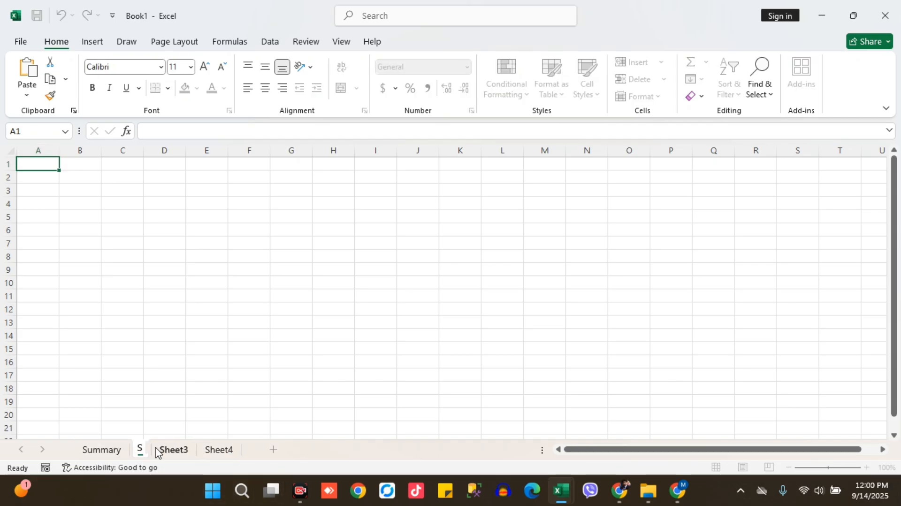
key(Return)
click(203, 448)
double_click(202, 449)
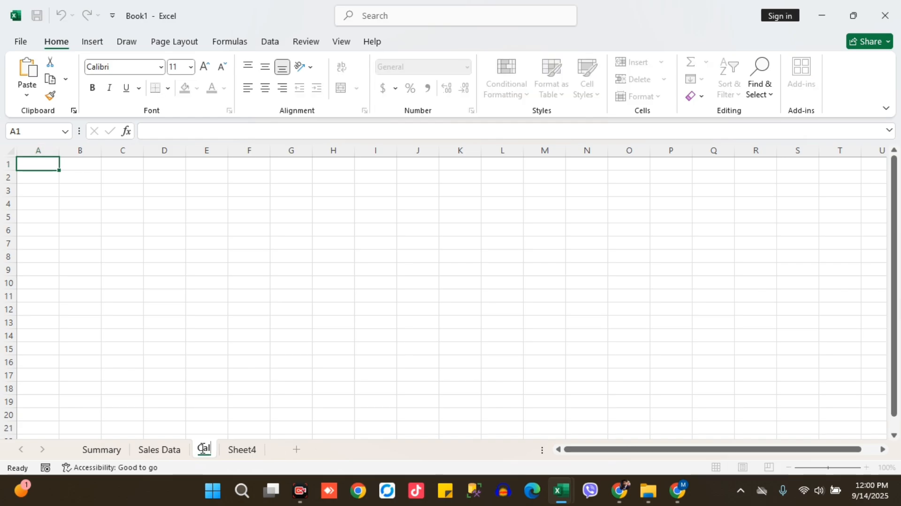
text(Calculations)
key(Return)
double_click(282, 450)
text(Charts)
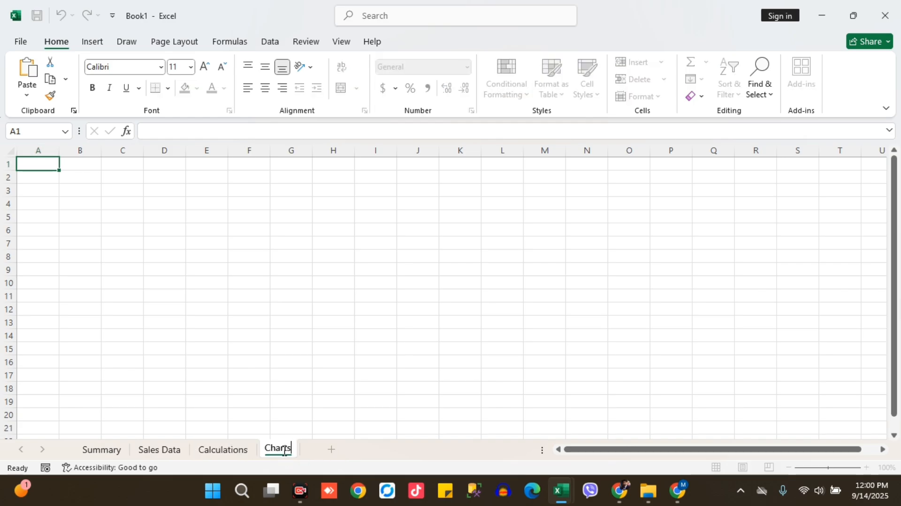
key(Return)
Enter the title "Sales Data for 2020" in cell A1 of the Sales Data worksheet
click(147, 451)
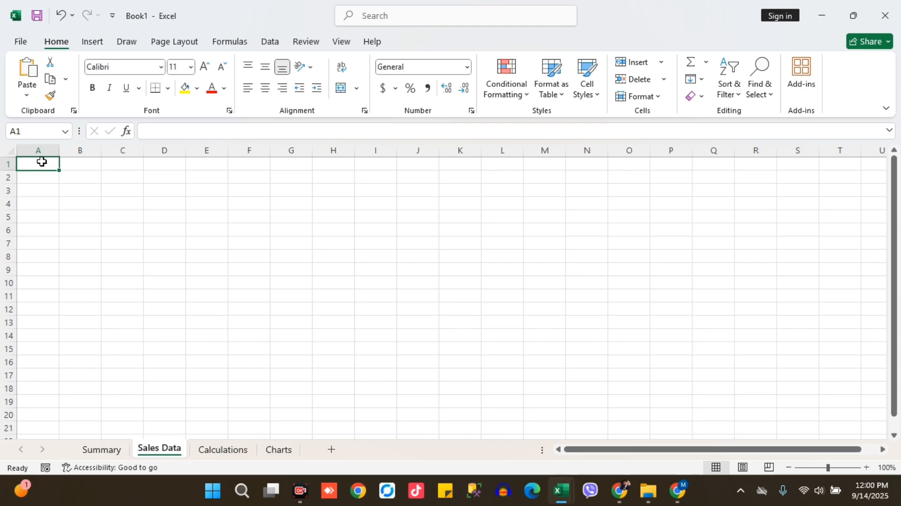
text(Sales Data for 2020)
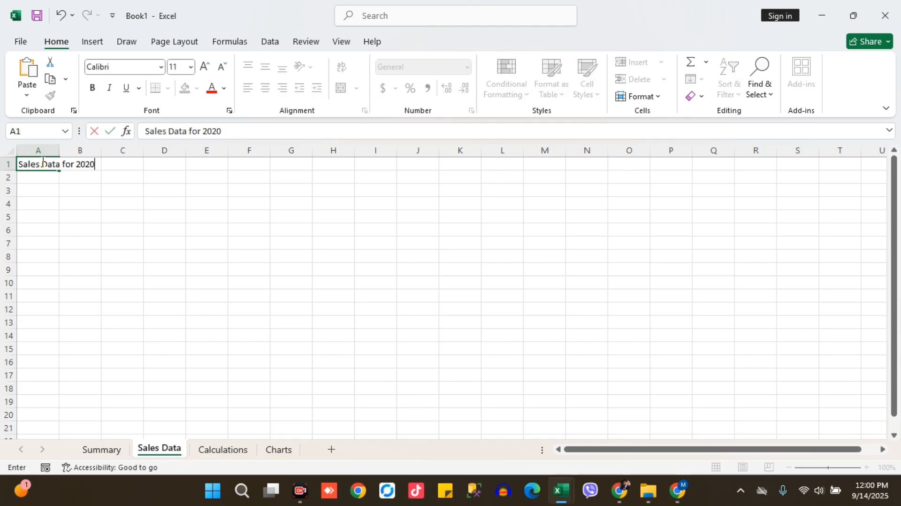
key(Return)
Format the title in cell A1 as bold with a 14-point font size
click(41, 163)
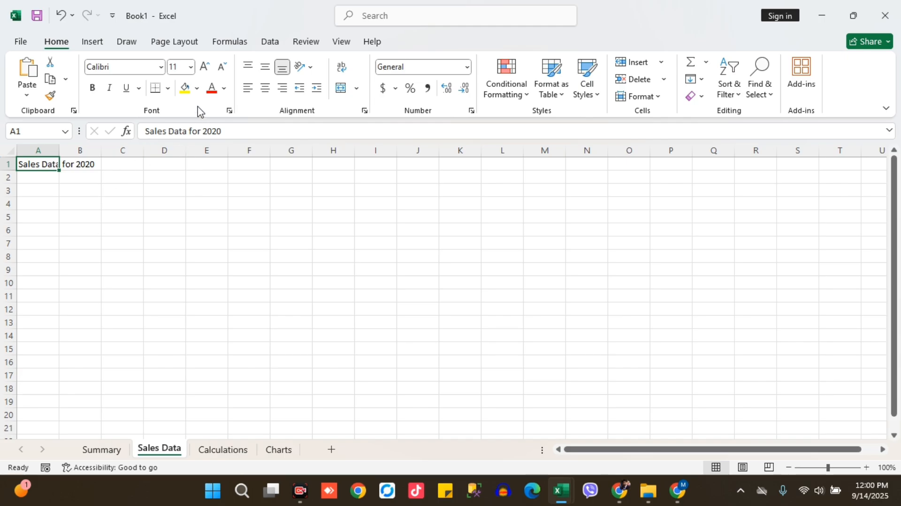
click(190, 67)
click(181, 162)
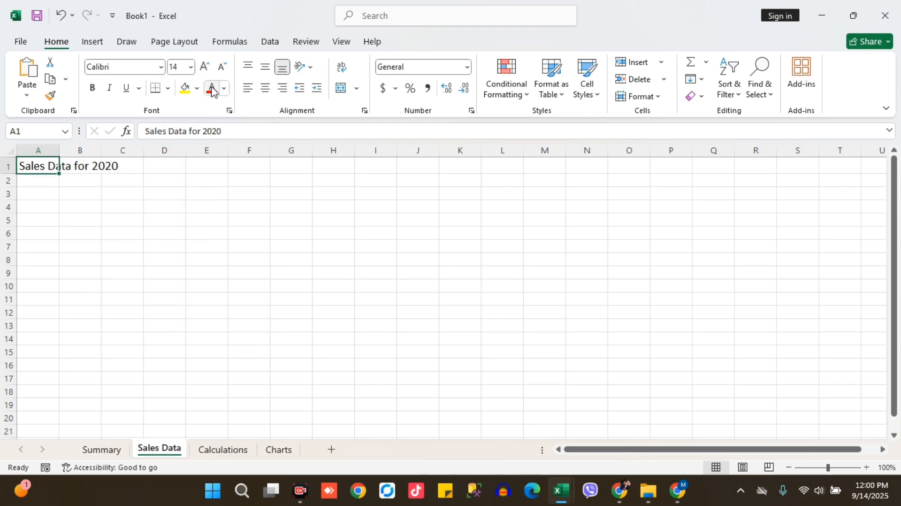
click(93, 88)
click(114, 216)
Enter the headings Month, Revenue and Profit in cells A3 to C3
click(49, 183)
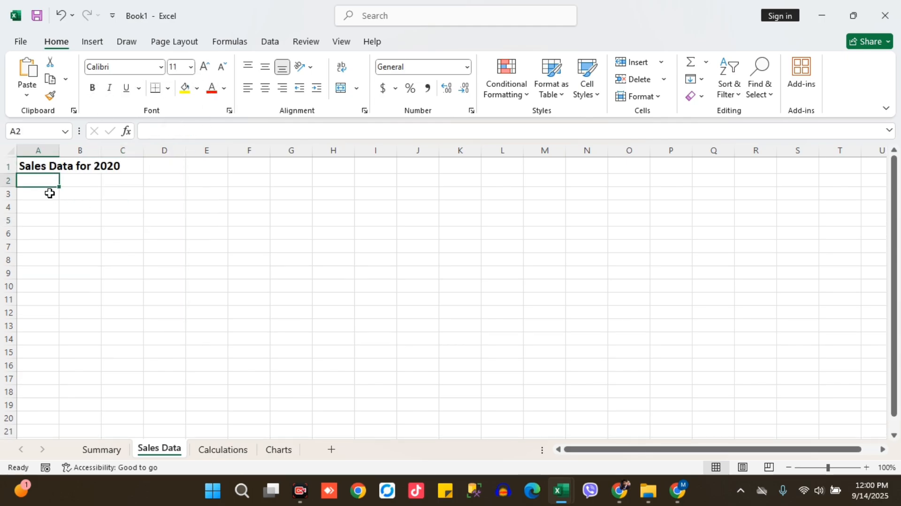
click(49, 195)
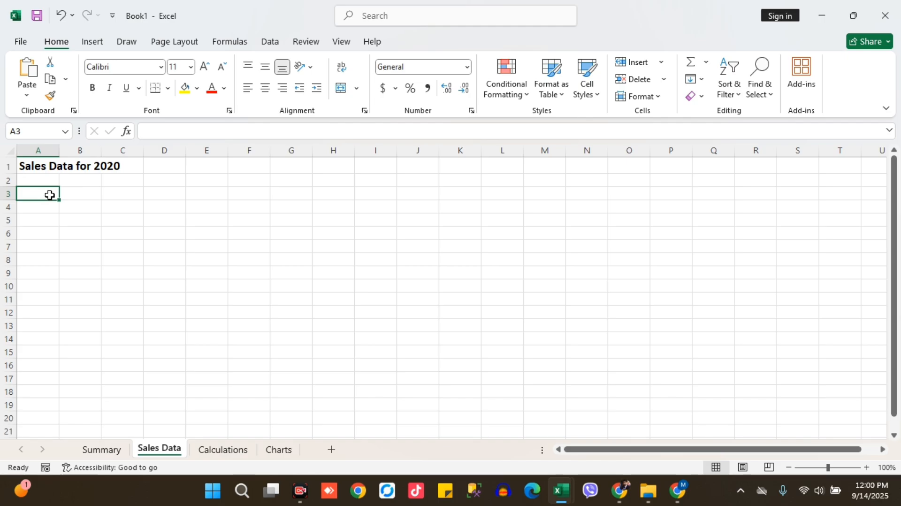
text(Month)
key(Tab)
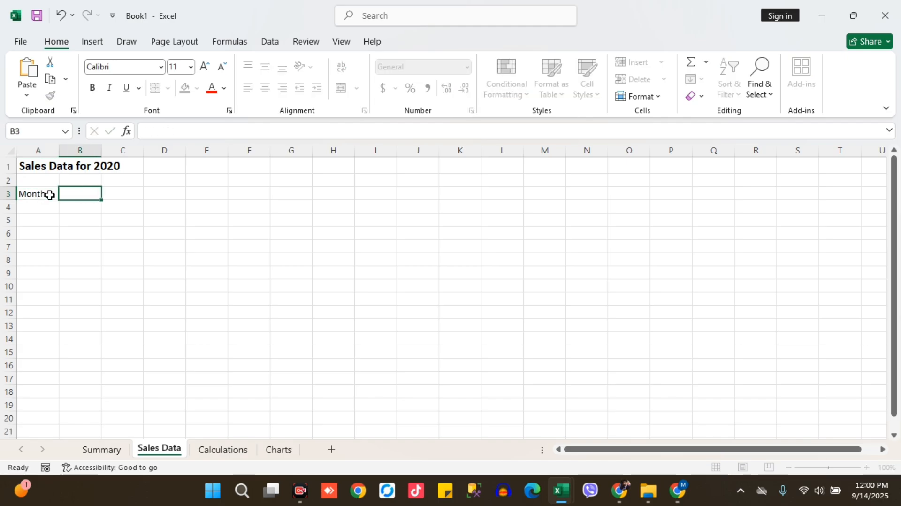
text(Revenue)
key(Tab)
text(Profit)
key(Return)
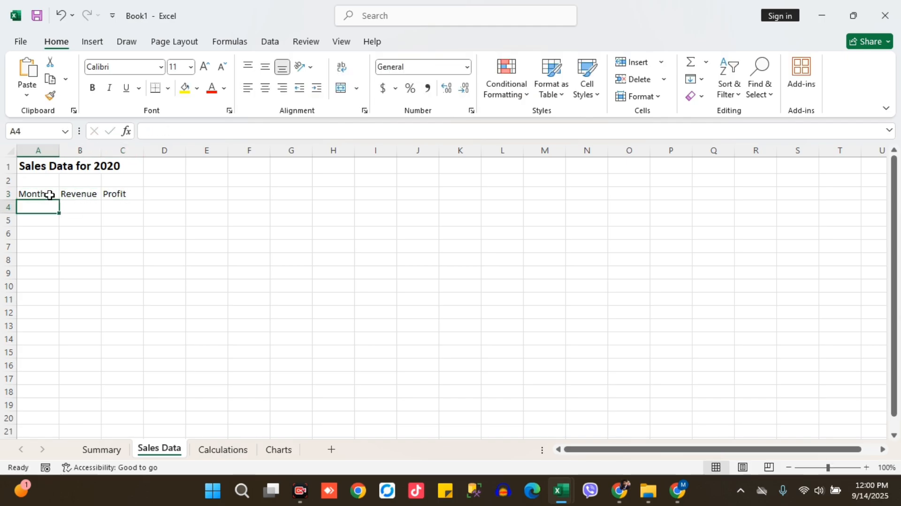
Enter Jan in cell A4 and fill the month series down to A6
text(Jan)
key(ctrl+Return)
double_click(51, 207)
key(Escape)
drag(58, 214, 56, 236)
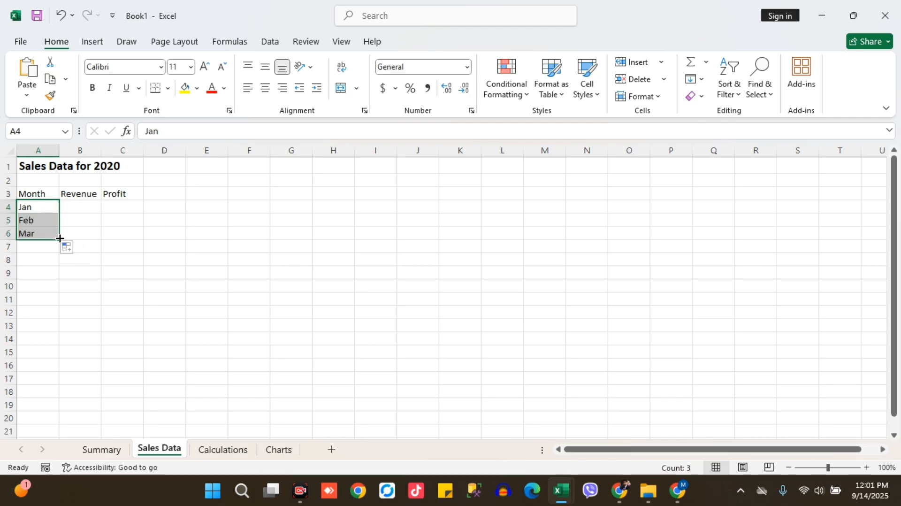
Enter the revenue values 2000, 5000 and 4000 for Jan to Mar in cells B4 to B6
click(73, 206)
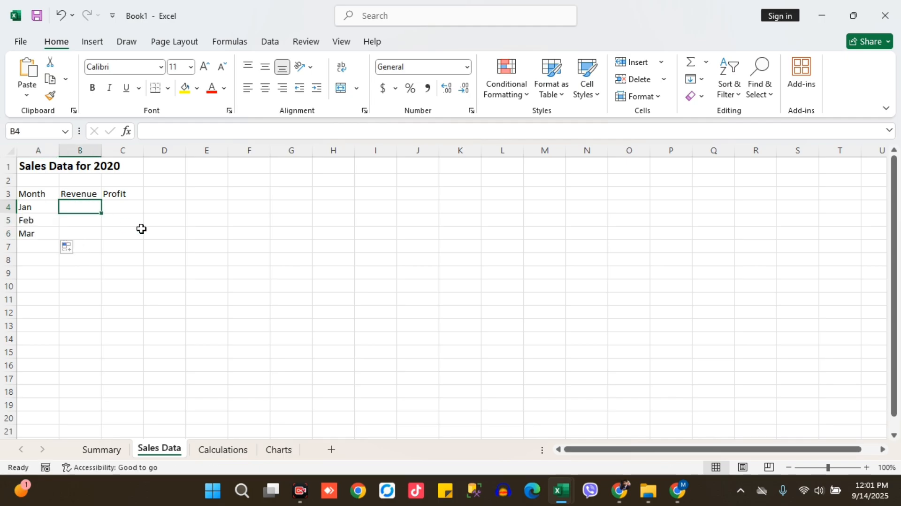
text(2000)
key(Return)
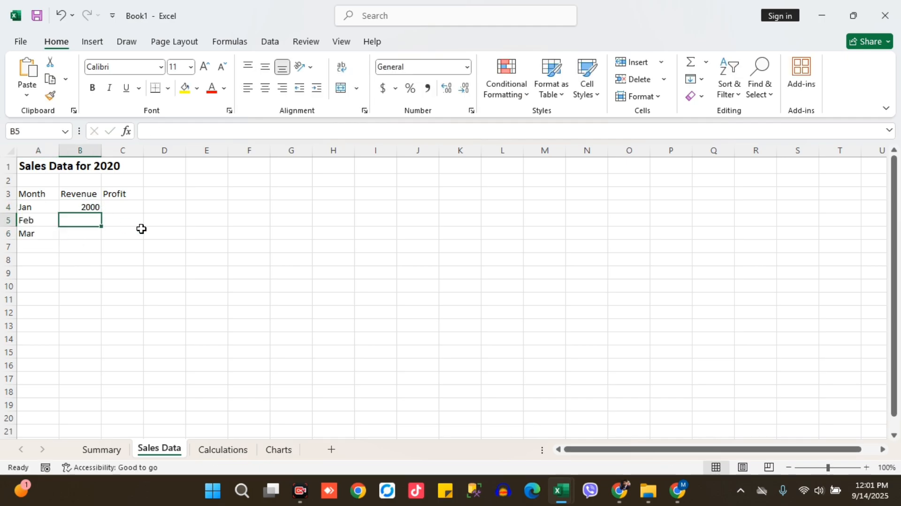
text(5000)
key(Return)
text(4000)
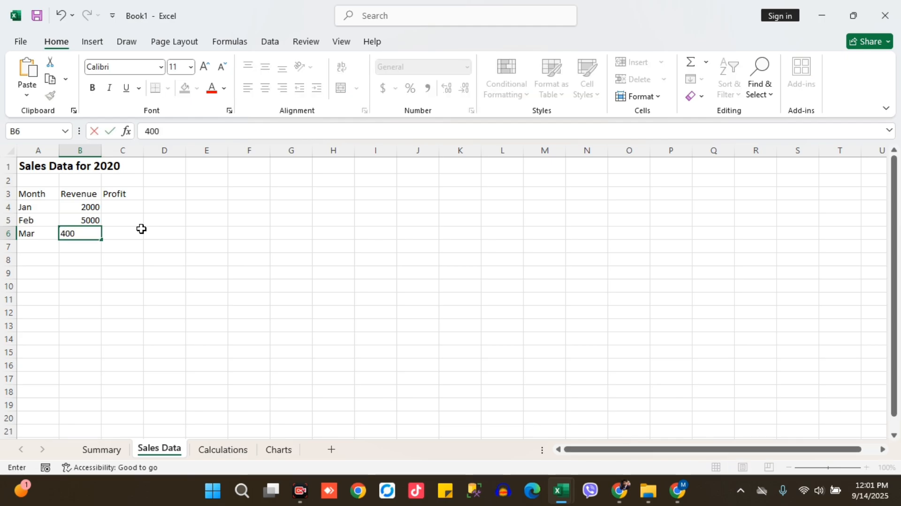
Enter the profit values 100, 300 and 500 for Jan to Mar in cells C4 to C6
click(141, 226)
key(Up)
text(100)
key(Return)
key(Up)
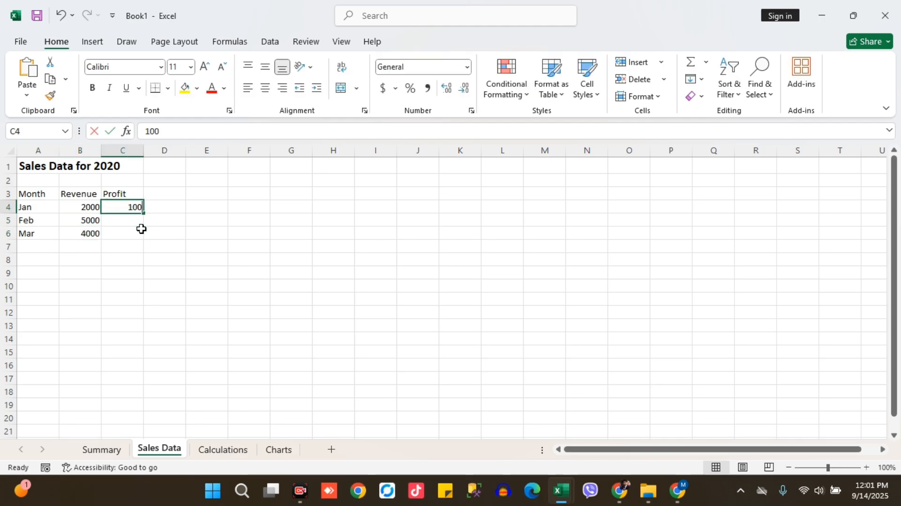
click(141, 229)
text(300)
key(Return)
text(500)
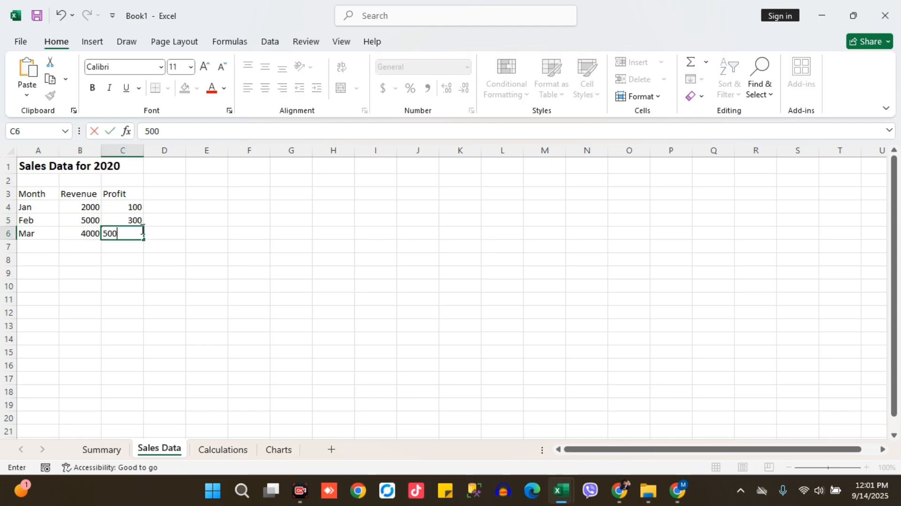
key(Return)
Format the headings in cells A3 to C3 as bold with a medium blue theme fill colour
key(Up)
key(Up)
key(Left)
key(Left)
key(Up)
key(Up)
key(shift+Right)
key(shift+Right)
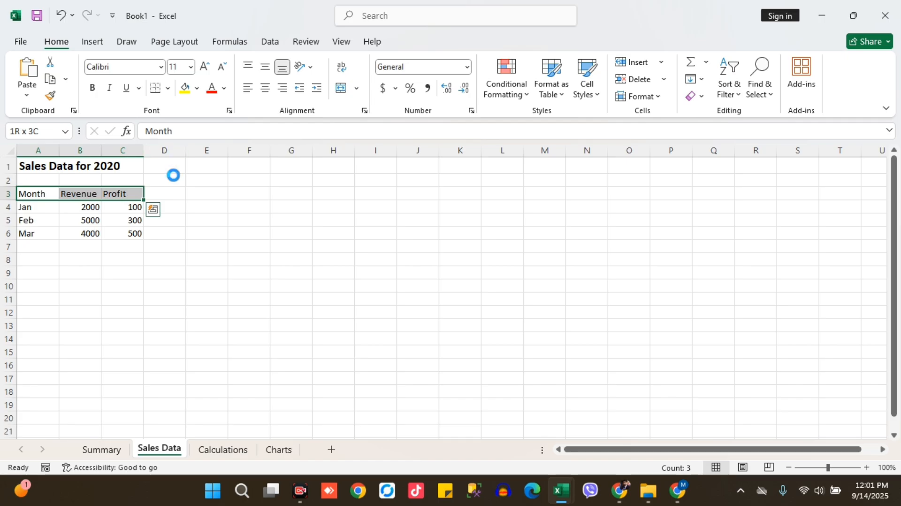
key(ctrl+b)
click(196, 88)
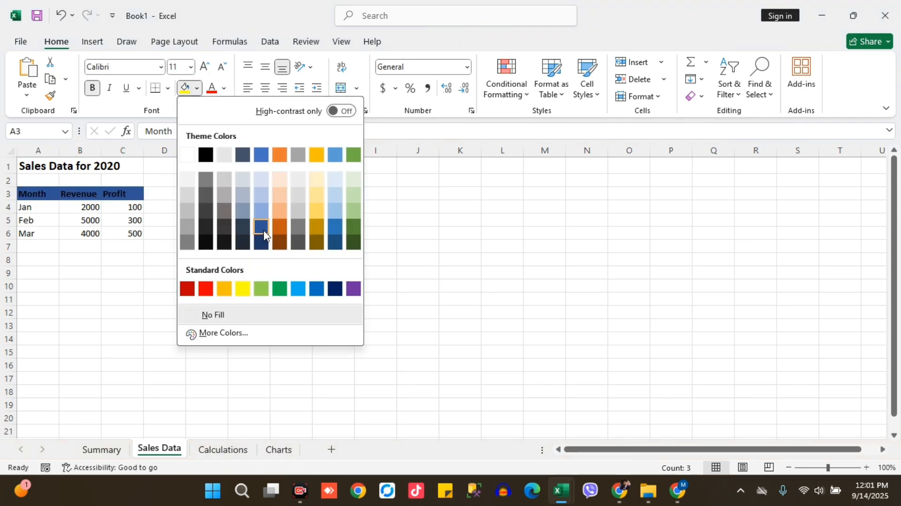
click(261, 155)
click(92, 239)
click(34, 256)
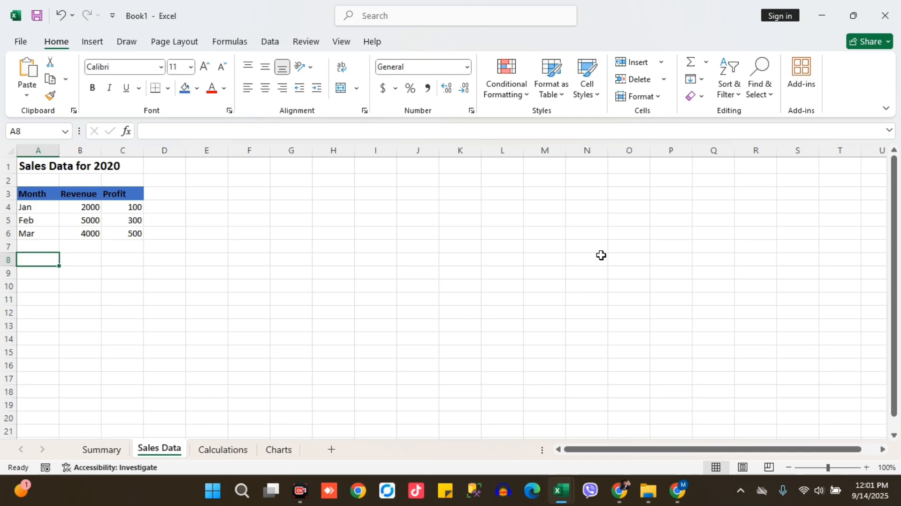
Switch to the Windows desktop, create a folder named "Excel Practie files" there and open it
click(827, 19)
click(822, 22)
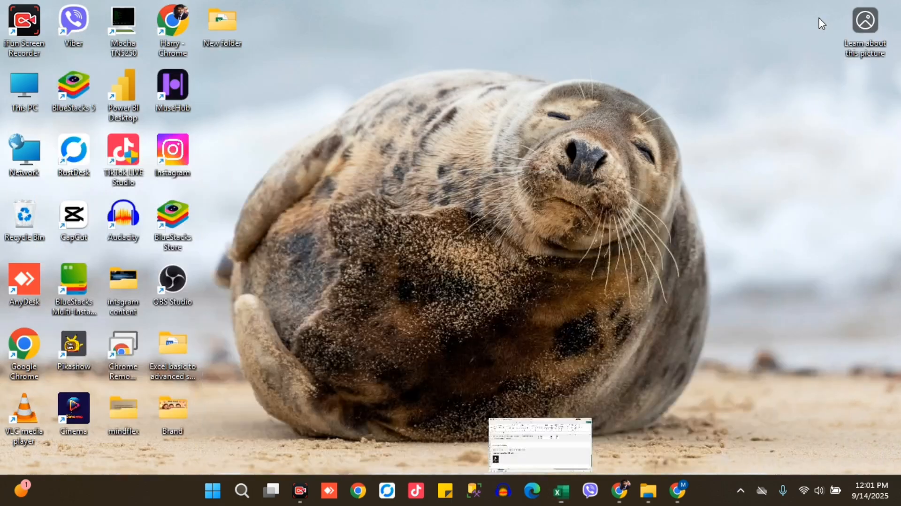
right_click(300, 74)
mouse_move(370, 156)
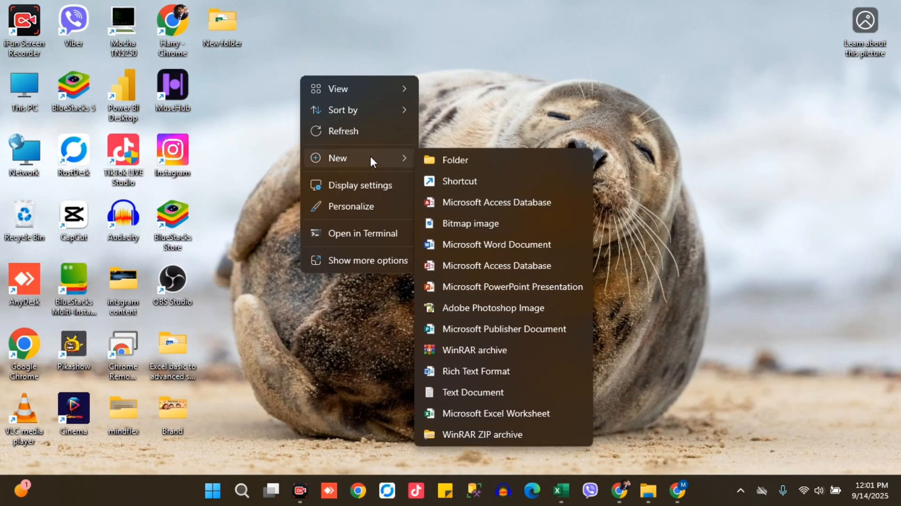
click(433, 159)
text(Excel Pracitce)
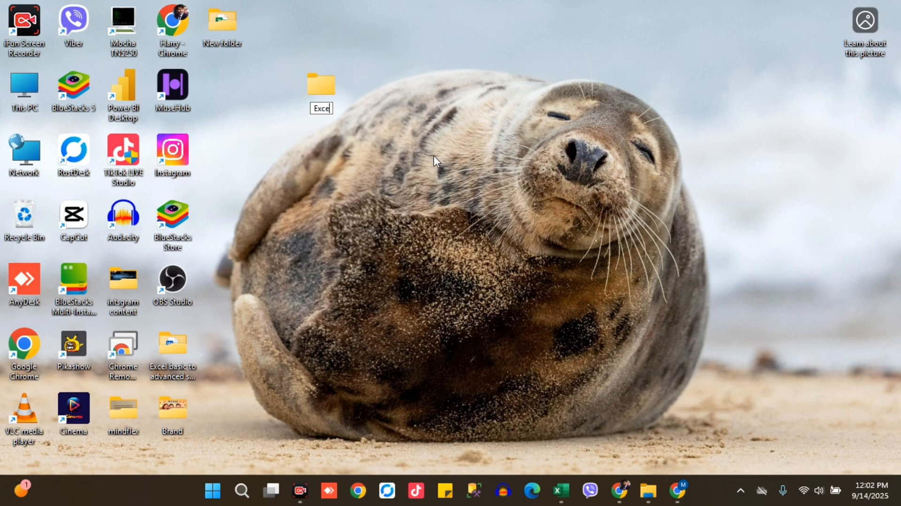
key(BackSpace)
key(BackSpace)
key(BackSpace)
key(BackSpace)
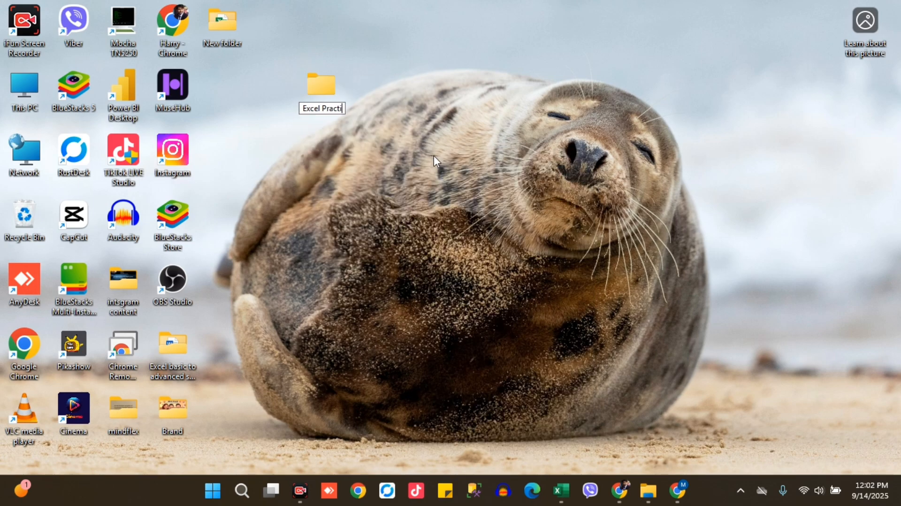
text(tie files)
key(Return)
key(Return)
Switch back to the Book1 workbook in Excel and choose the desktop folder "Excel Practie files" as its Save As location
key(alt+Tab)
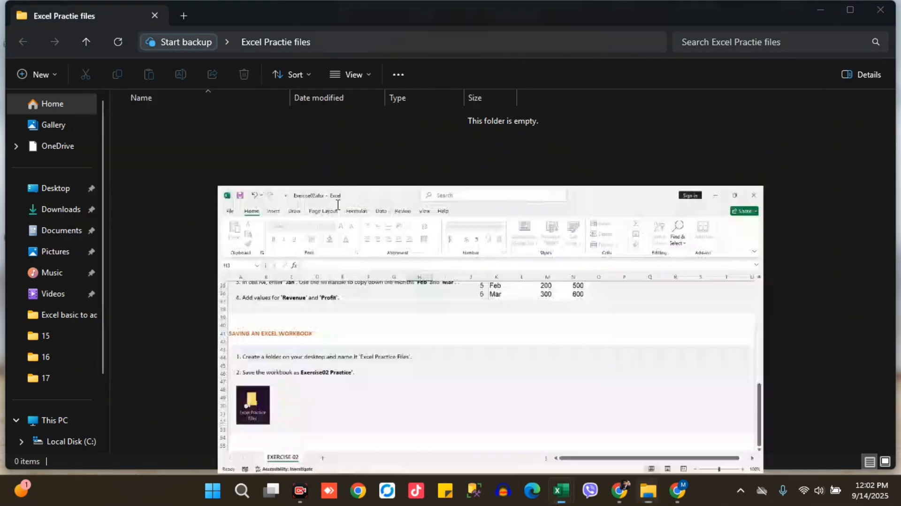
key(alt+Tab)
key(alt+Tab)
key(alt+Tab)
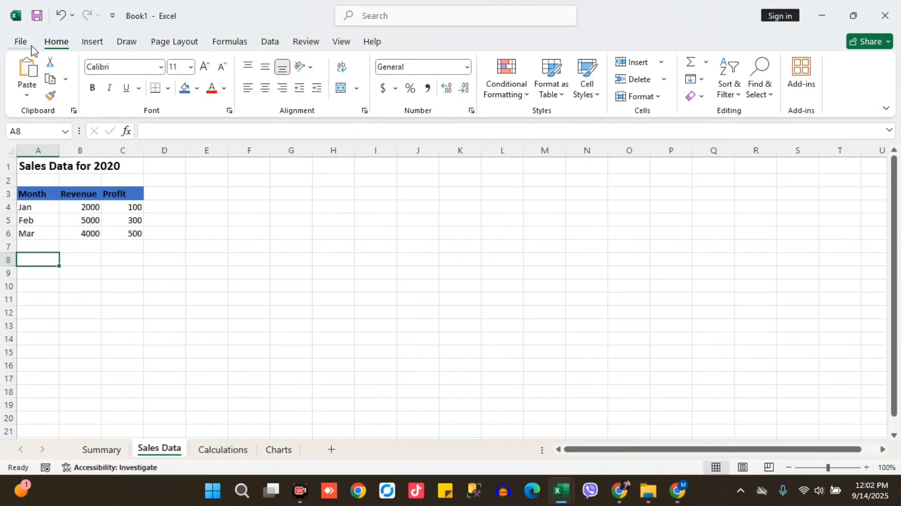
click(21, 41)
click(55, 215)
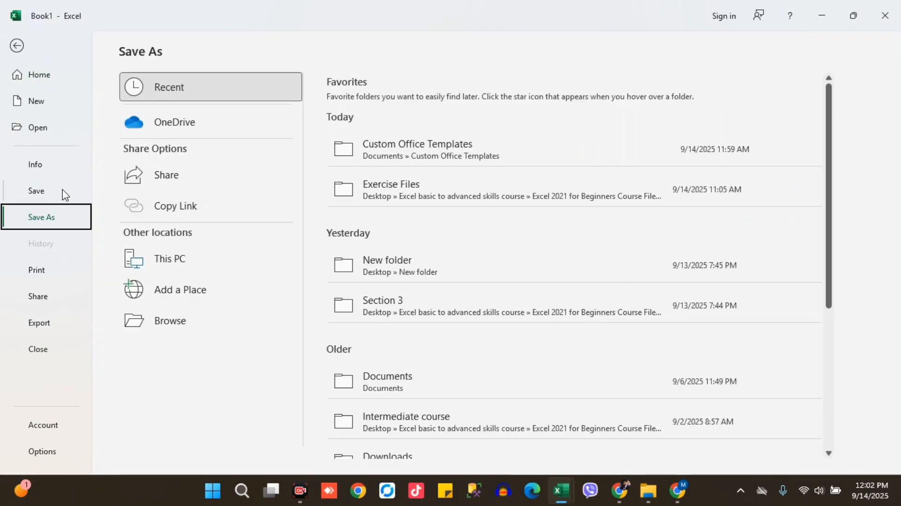
click(184, 325)
click(77, 137)
click(318, 122)
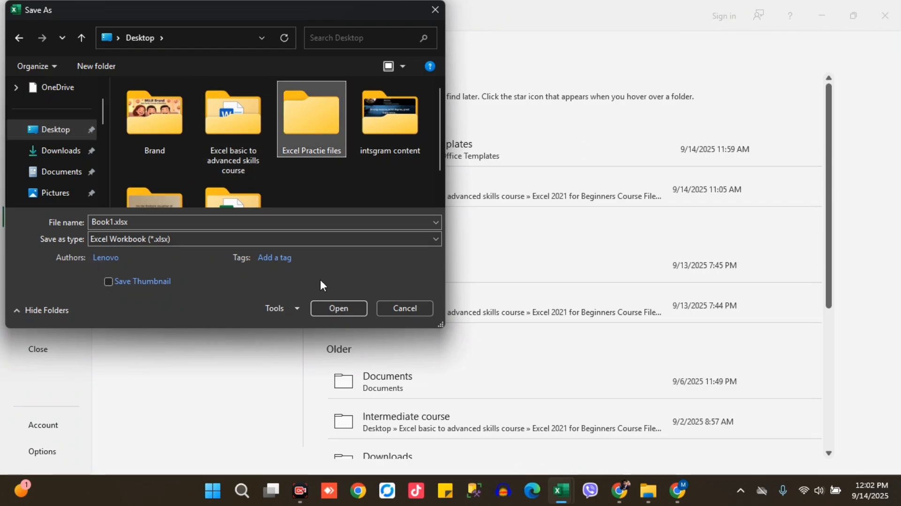
click(338, 308)
Name the workbook "Exercise_02 Pratice" and save it as an Excel Workbook (*.xlsx)
double_click(108, 221)
text(Exercise_02 Pratice)
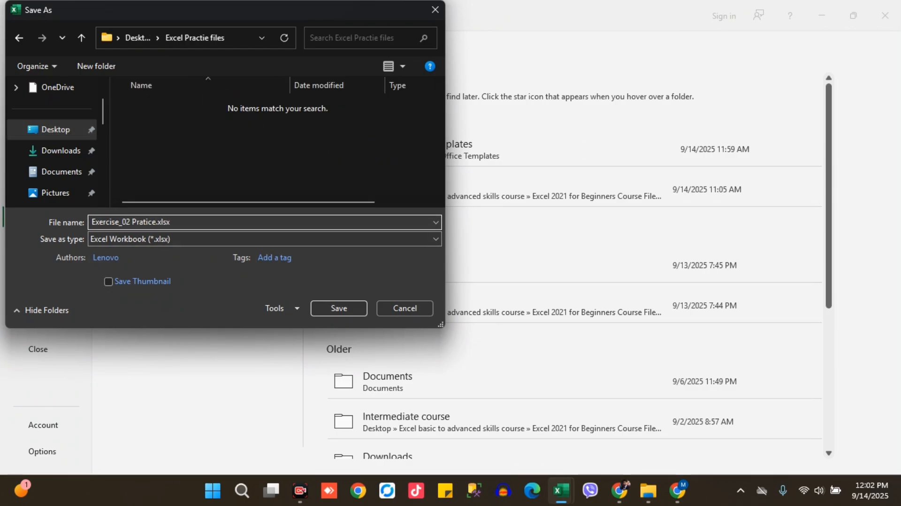
click(358, 309)
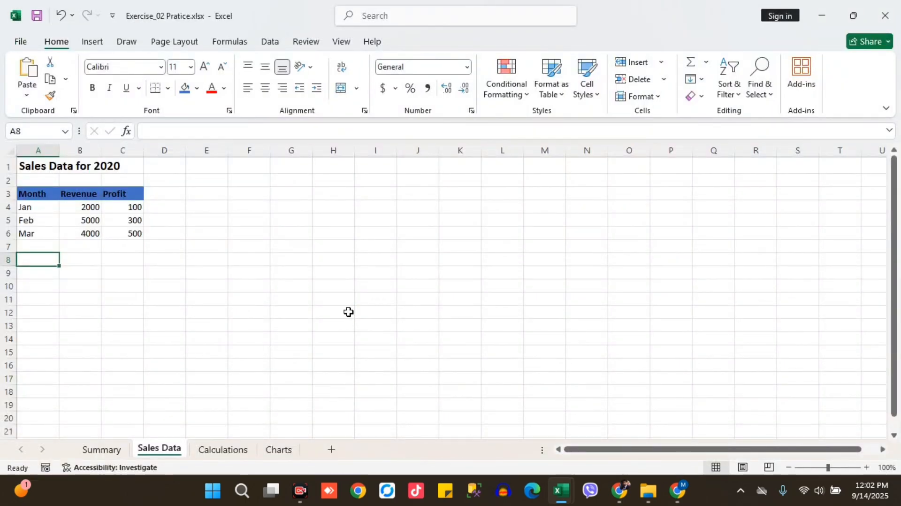